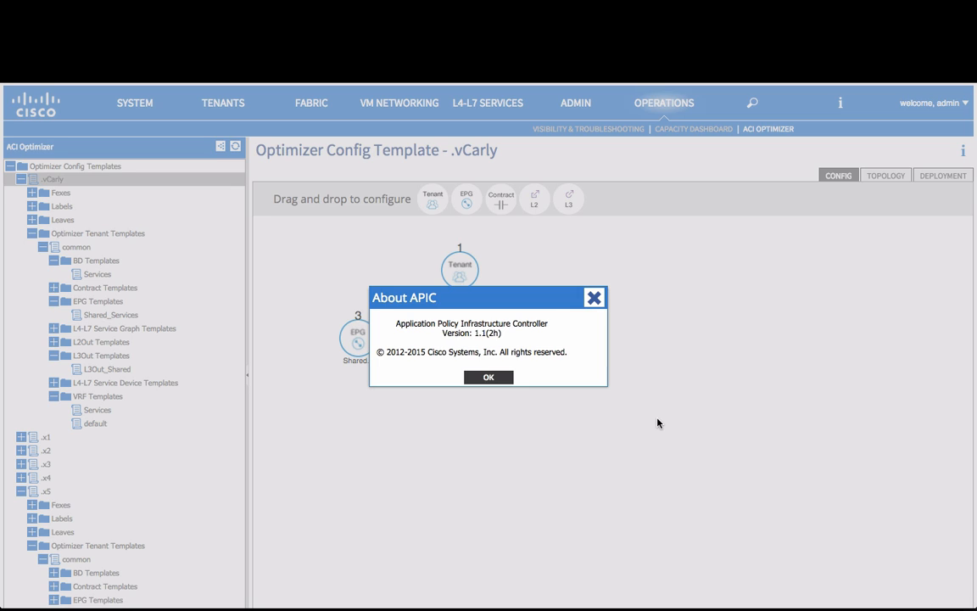
- Dismiss the version information and add a tenant template named prod to the .vCarly config template
click(488, 376)
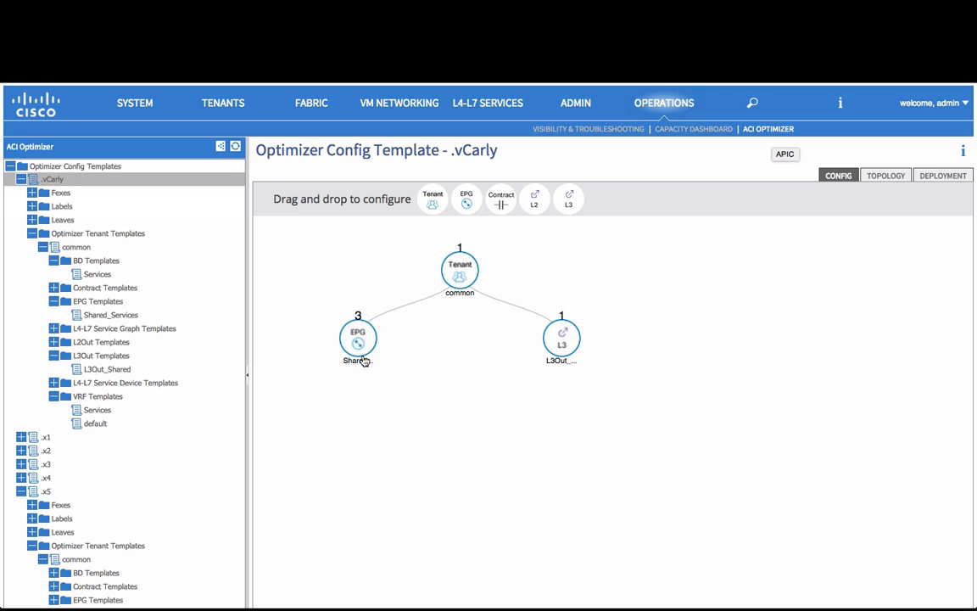
mouse_move(562, 343)
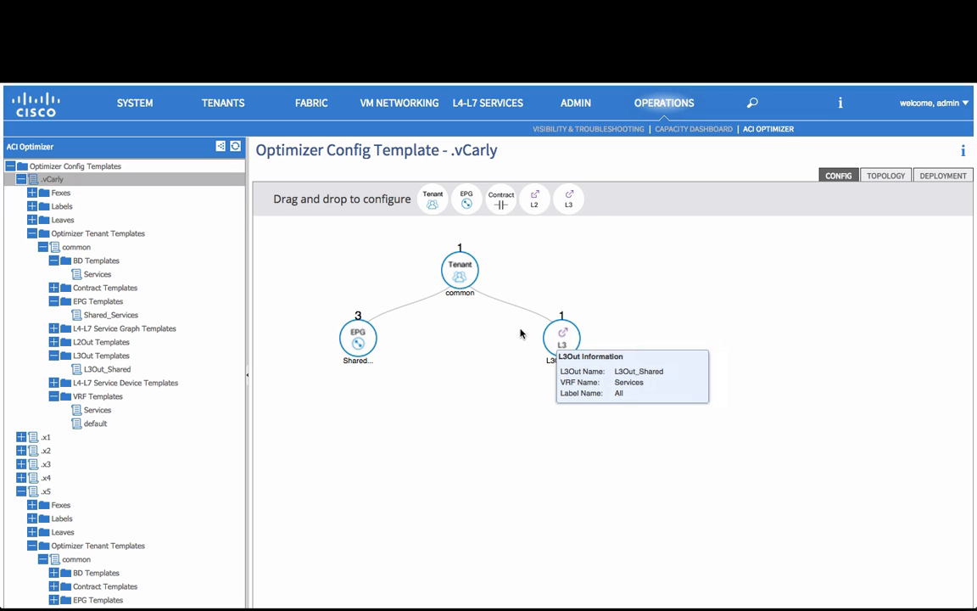
drag(433, 199, 660, 275)
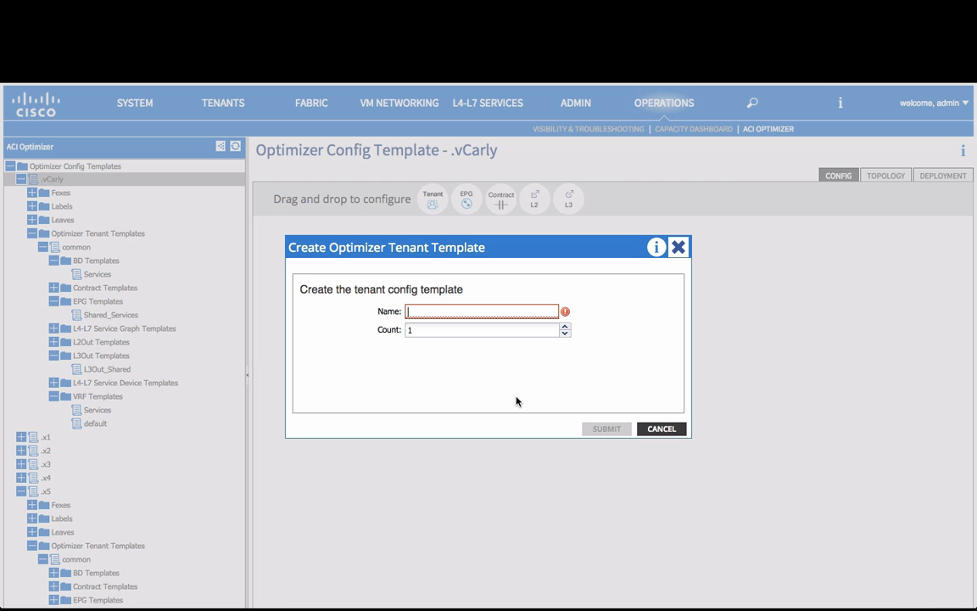
text(prod)
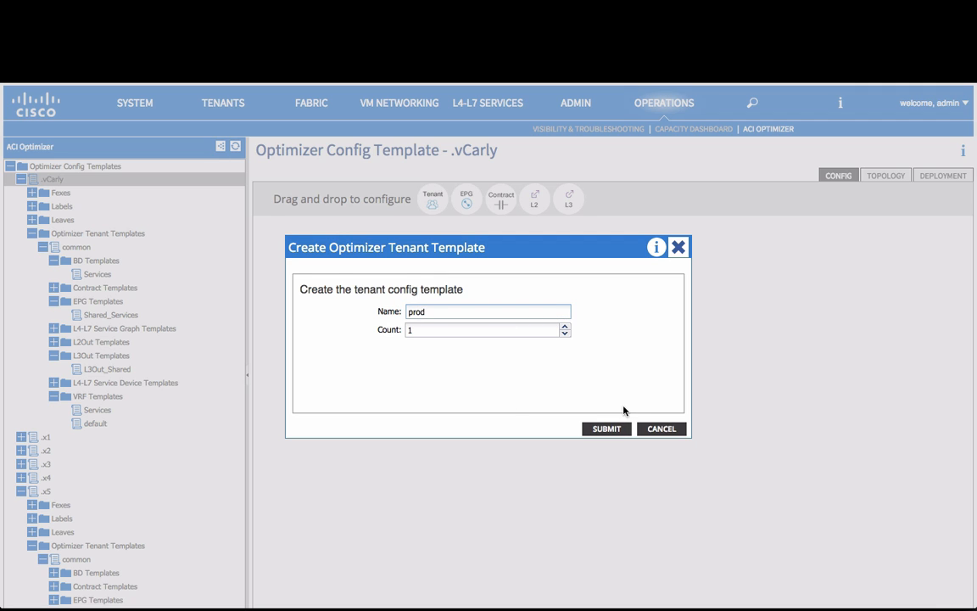
click(608, 431)
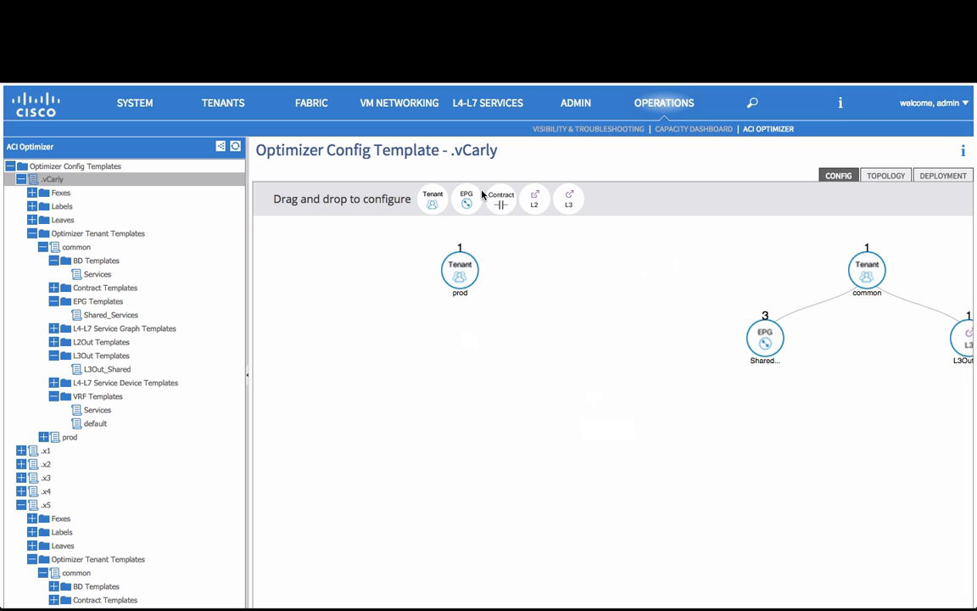
- Start an EPG template named web-app under the prod tenant with a count of 5, deployed on 2 leaf switches
drag(467, 200, 460, 325)
text(web-a)
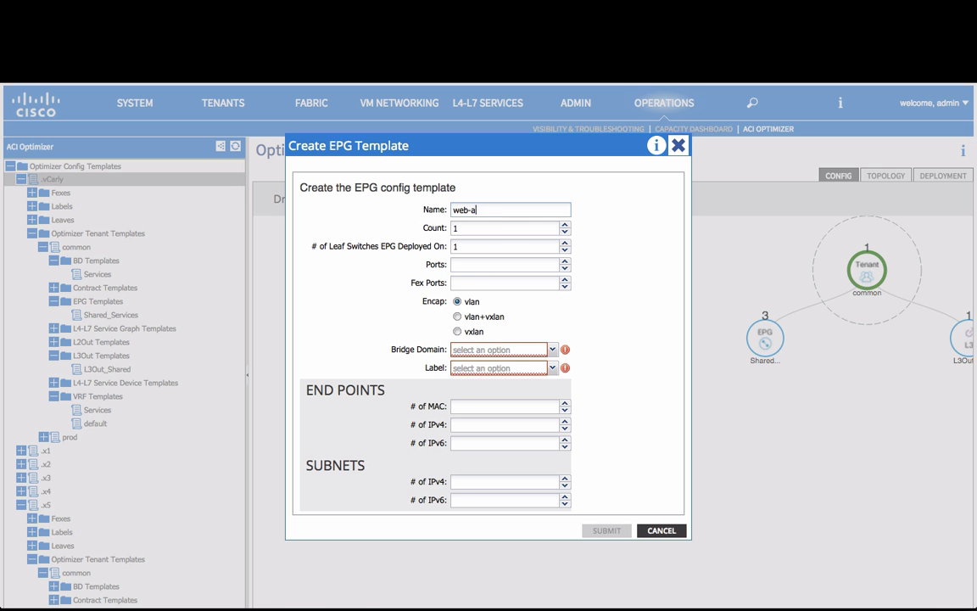
text(pp)
key(Tab)
text(5)
key(Tab)
key(Tab)
double_click(462, 249)
text(2)
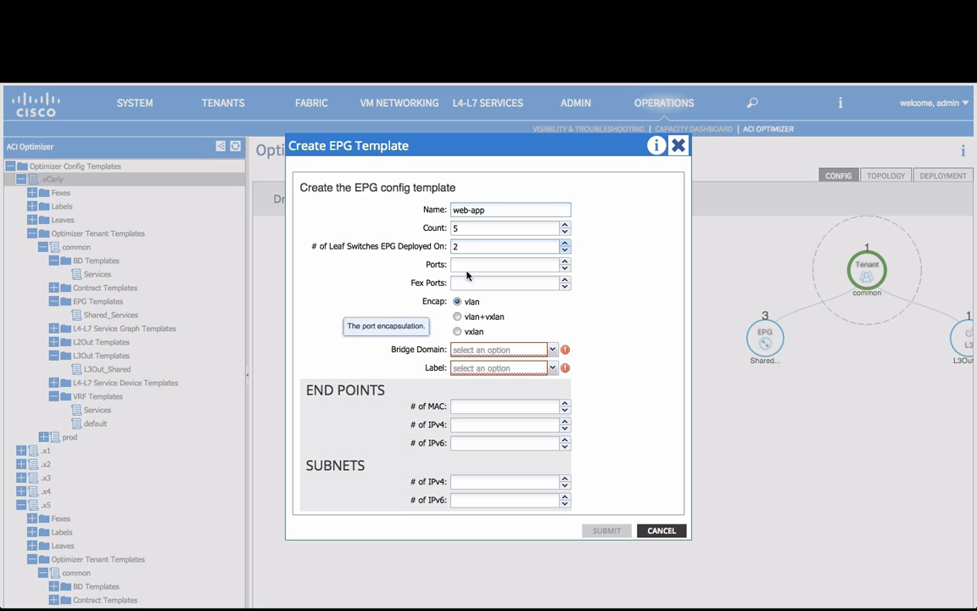
- Assign the web-app EPG template to the common/Services bridge domain and the label All
click(487, 352)
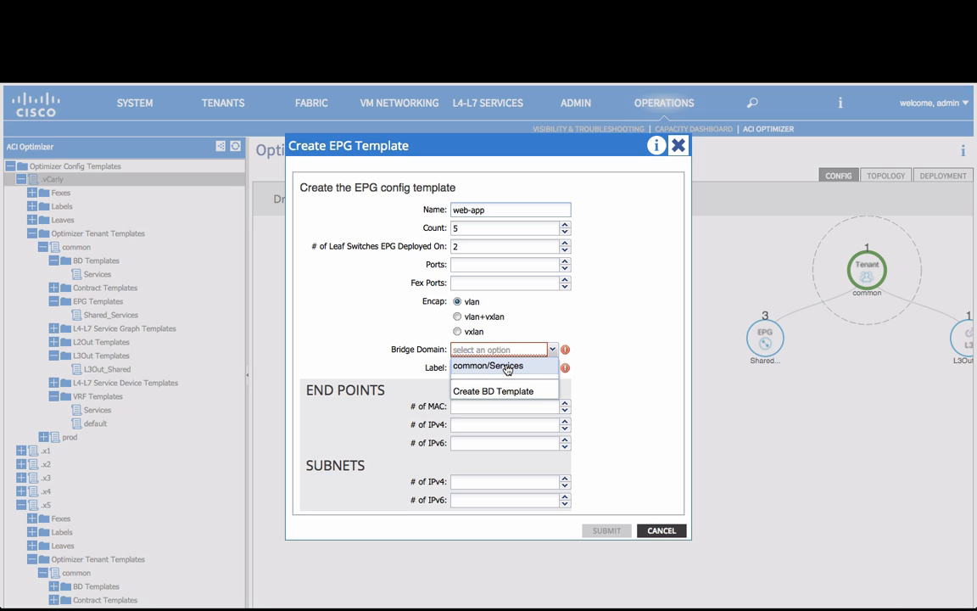
click(508, 367)
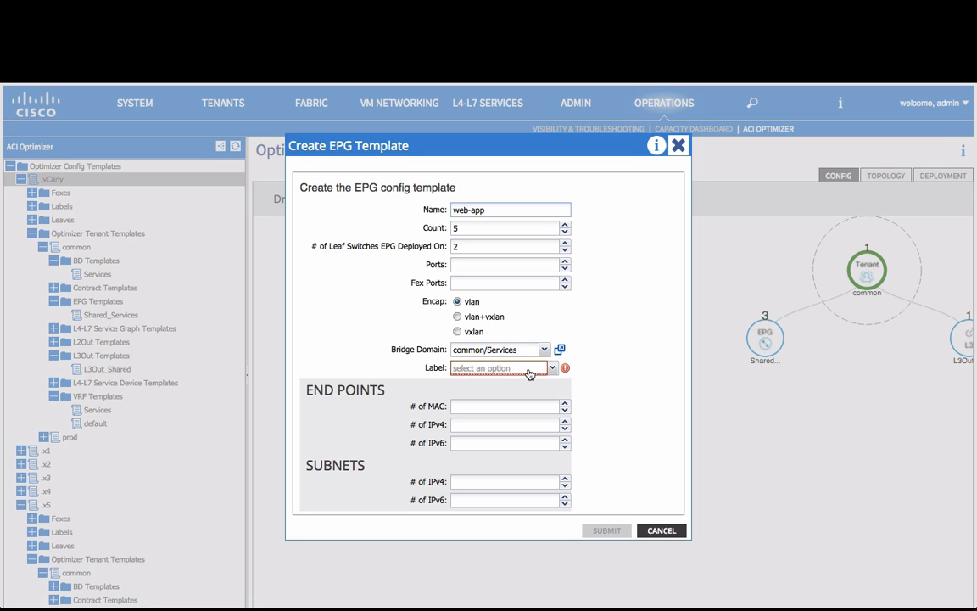
click(529, 374)
click(524, 384)
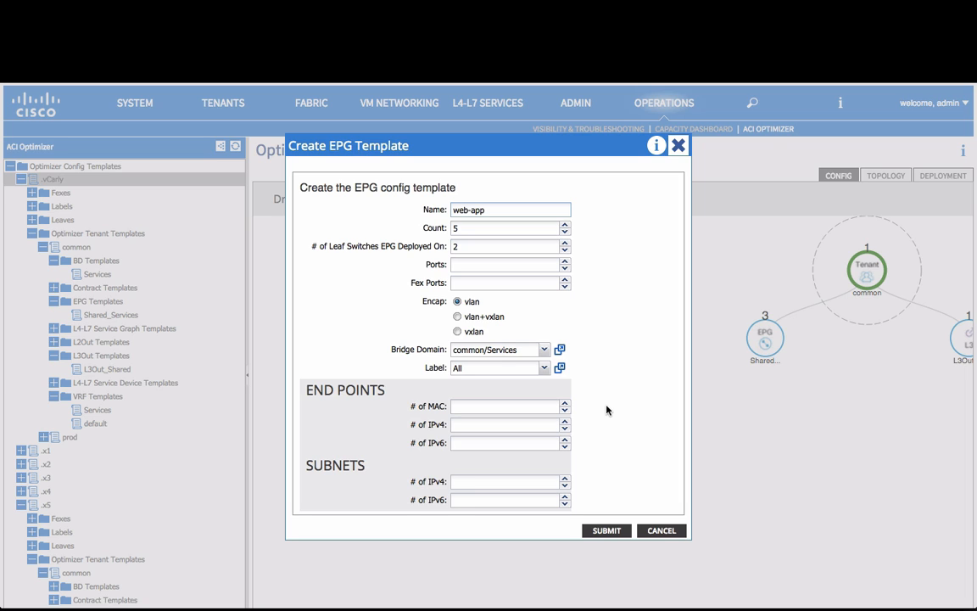
- Give the web-app EPG 20 MAC and 20 IPv4 end points plus 4 IPv4 subnets, and create the template
click(477, 406)
text(20)
key(Tab)
text(20)
key(Tab)
key(Tab)
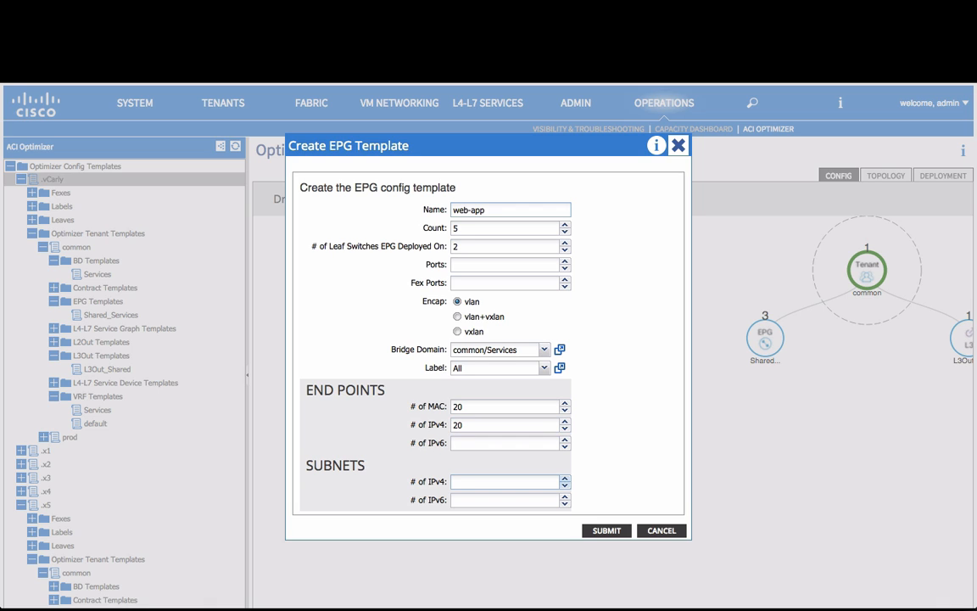
text(4)
click(587, 531)
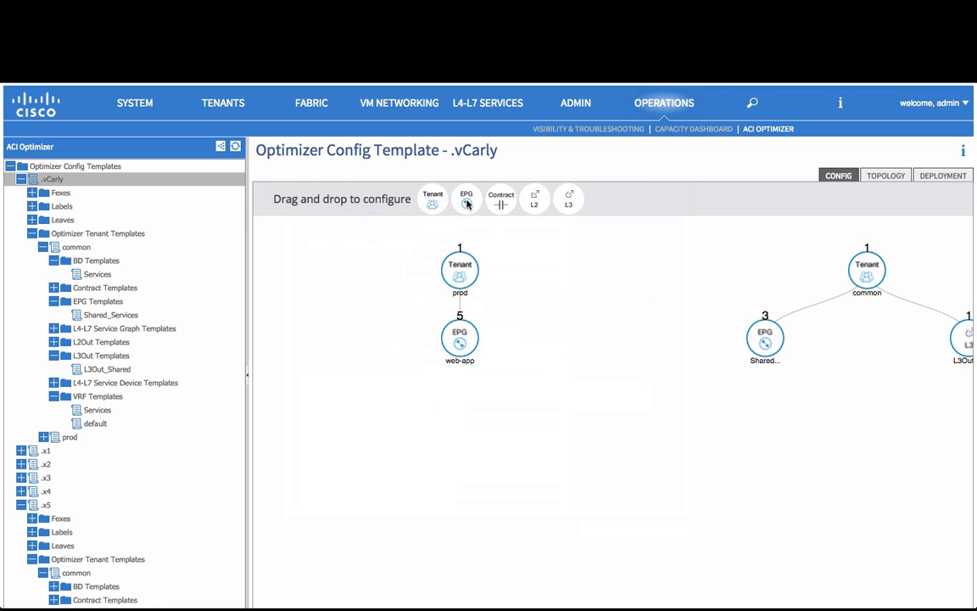
drag(466, 200, 469, 297)
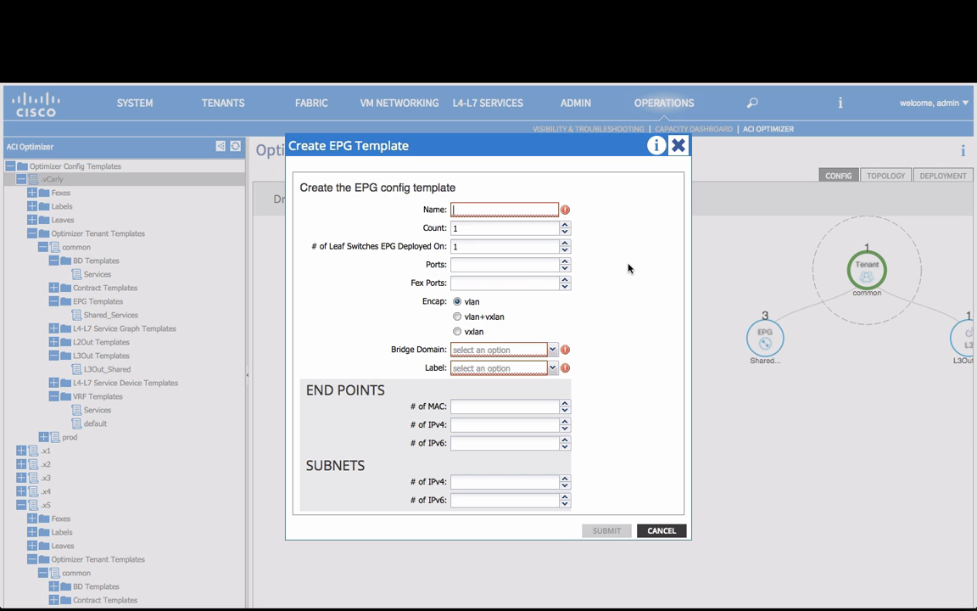
click(660, 530)
click(461, 367)
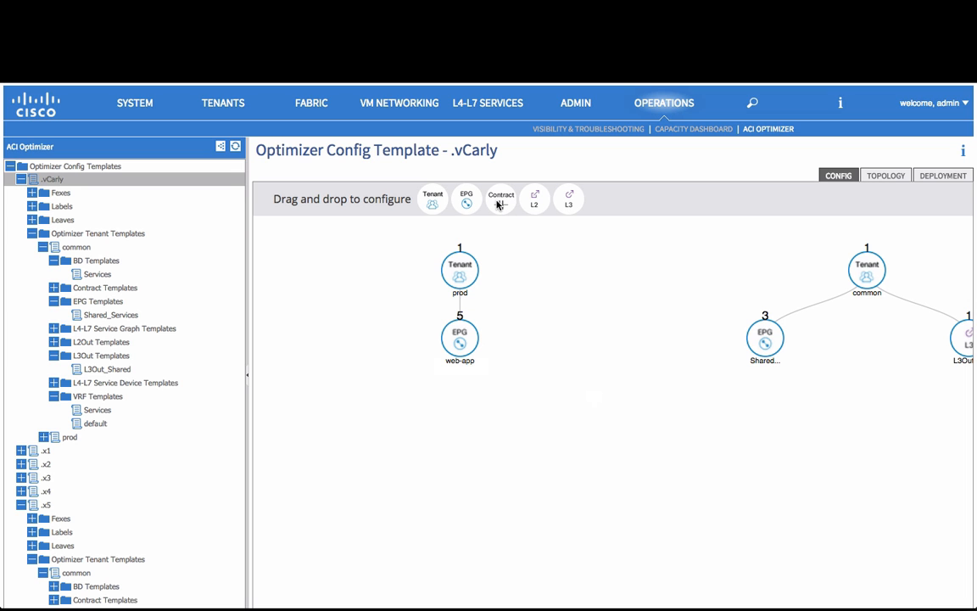
- Add a contract template named web between the web-app EPG and the shared L3Out of the common tenant
drag(499, 203, 944, 366)
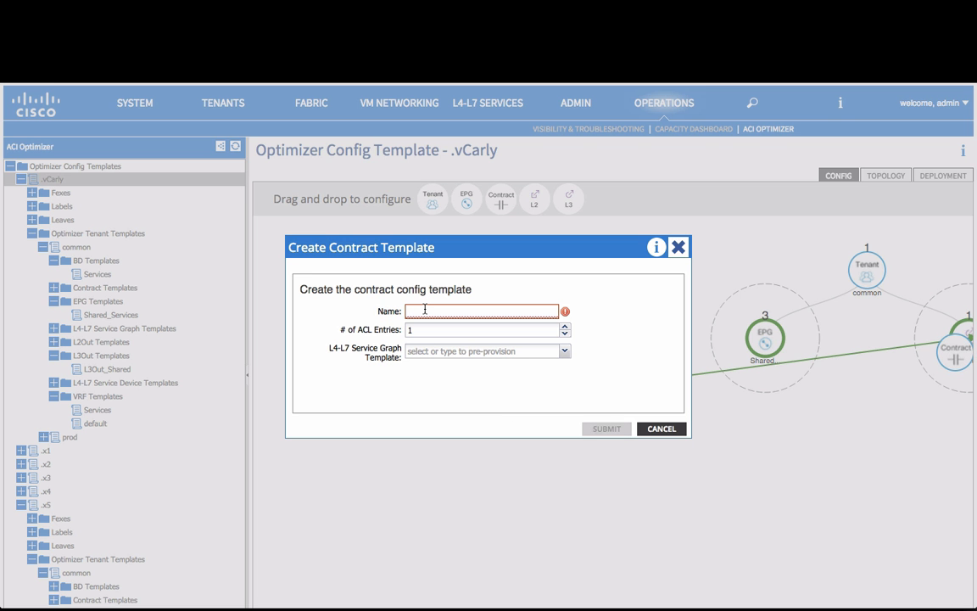
text(web)
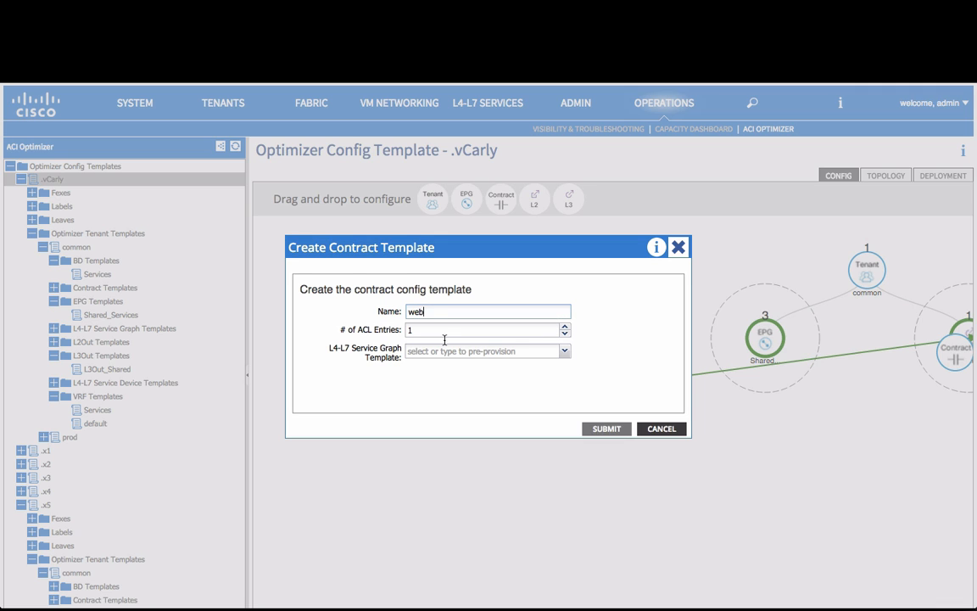
key(Tab)
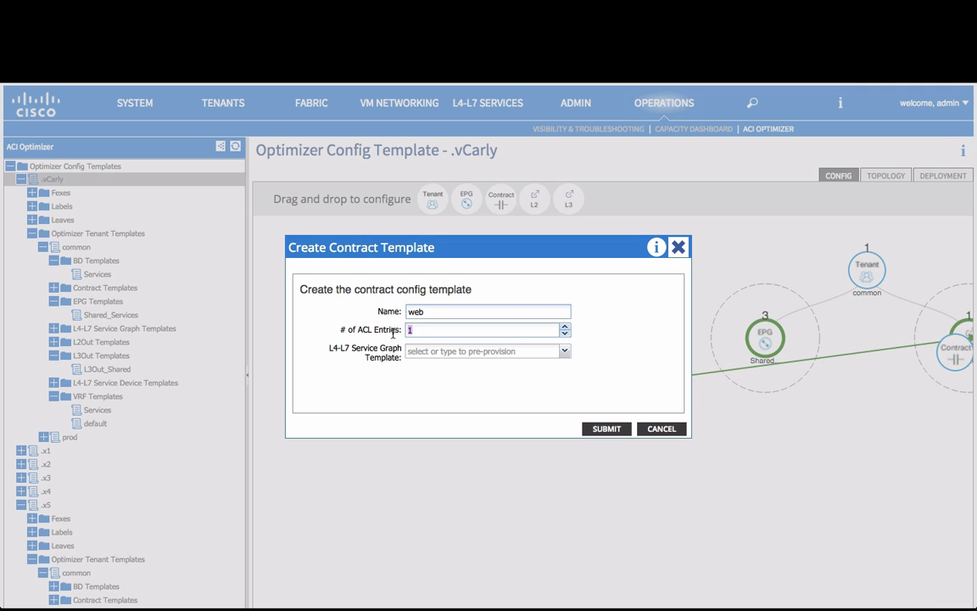
click(612, 429)
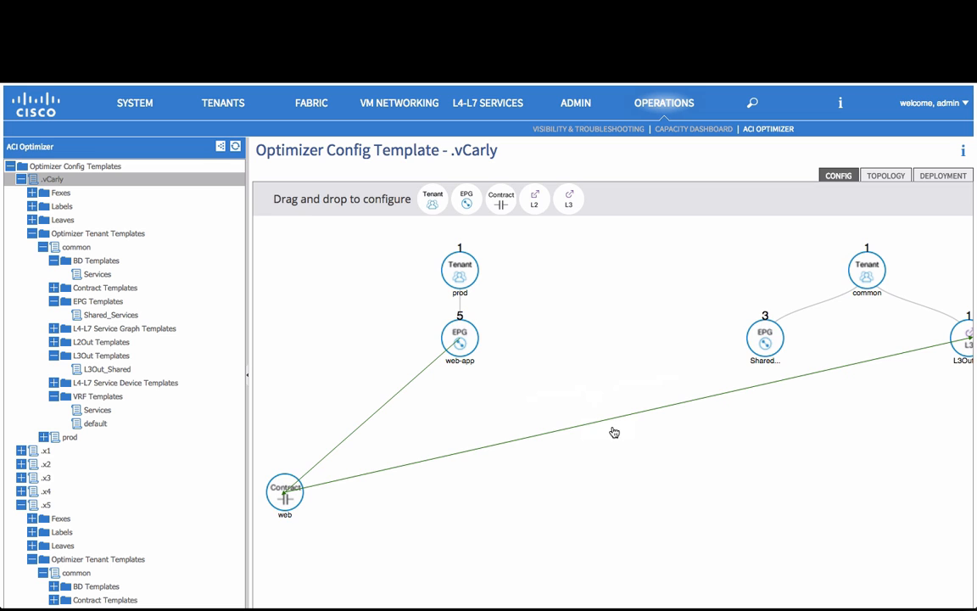
- Turn on Ignore Topology and examine the deployment's resource usage summary and the utilization per leaf switch
click(887, 176)
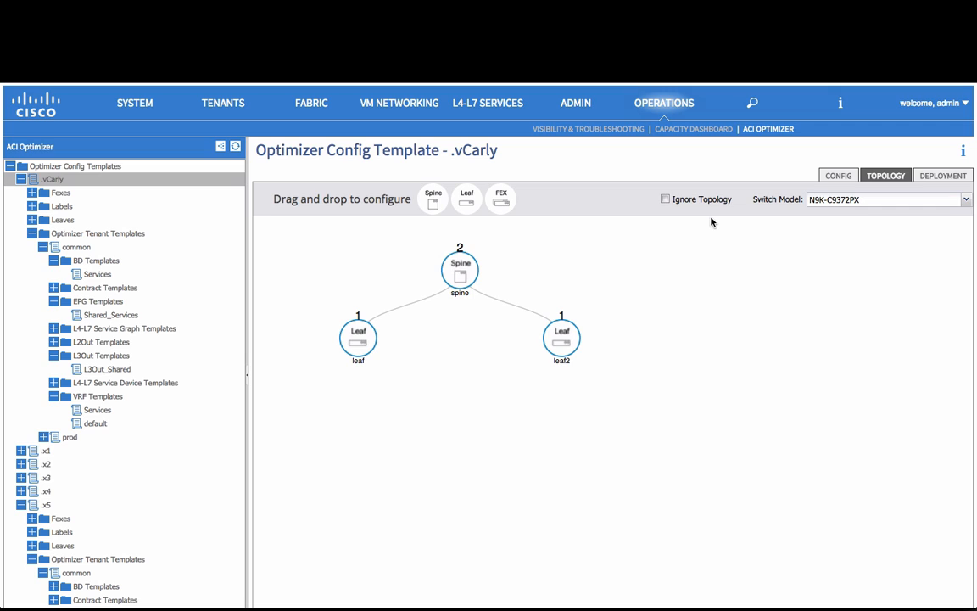
click(666, 200)
click(928, 174)
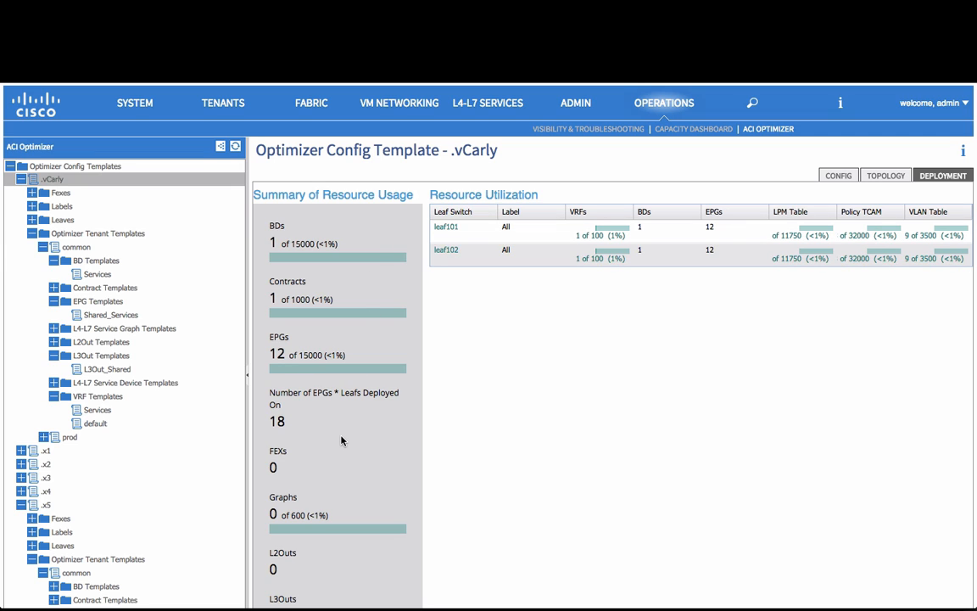
scroll(342, 441, down, 5)
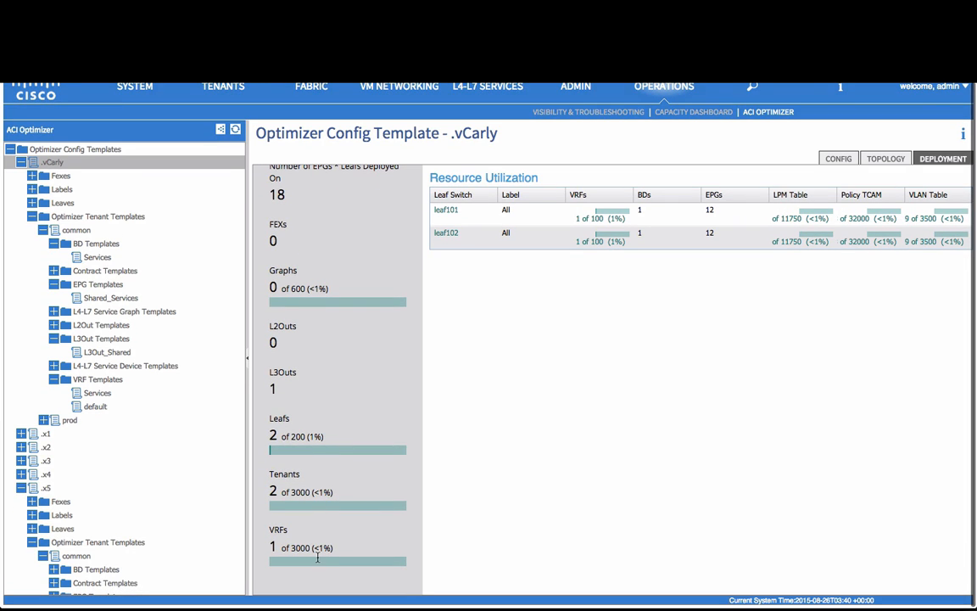
scroll(319, 562, up, 5)
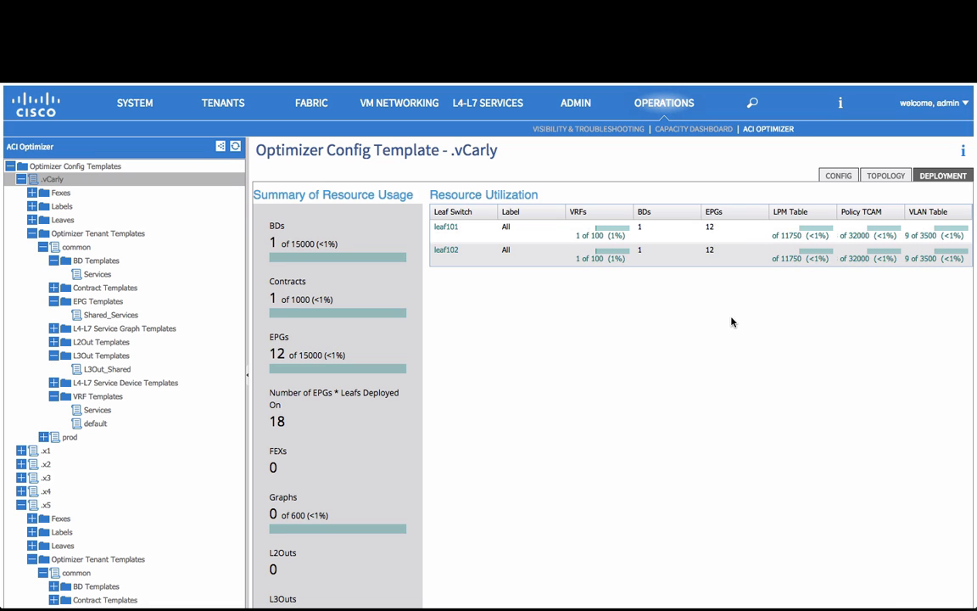
- Turn off Ignore Topology and add a leaf template named new_leaves under the spine, with a count of 2 and the label All
click(899, 179)
click(665, 199)
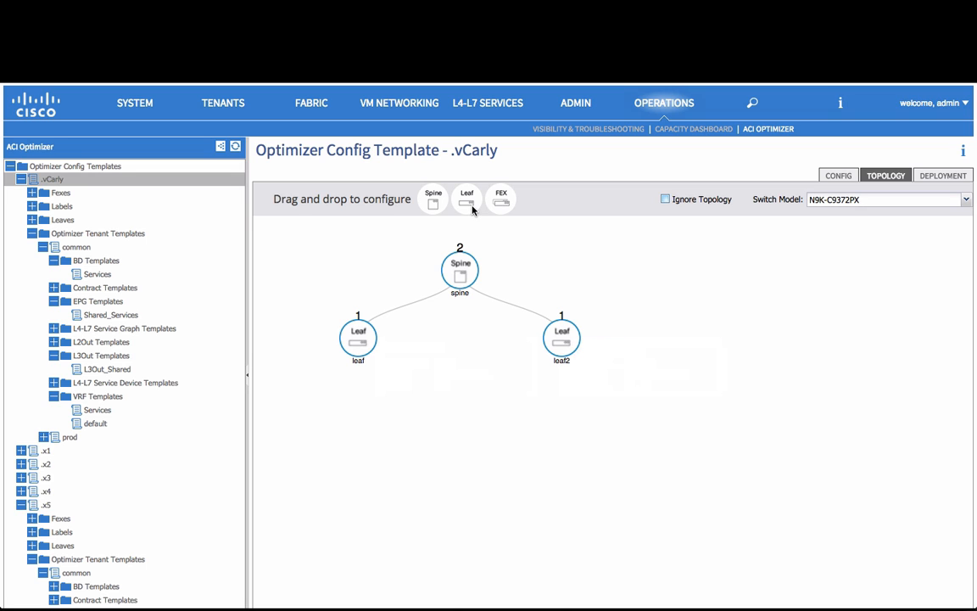
drag(467, 197, 465, 285)
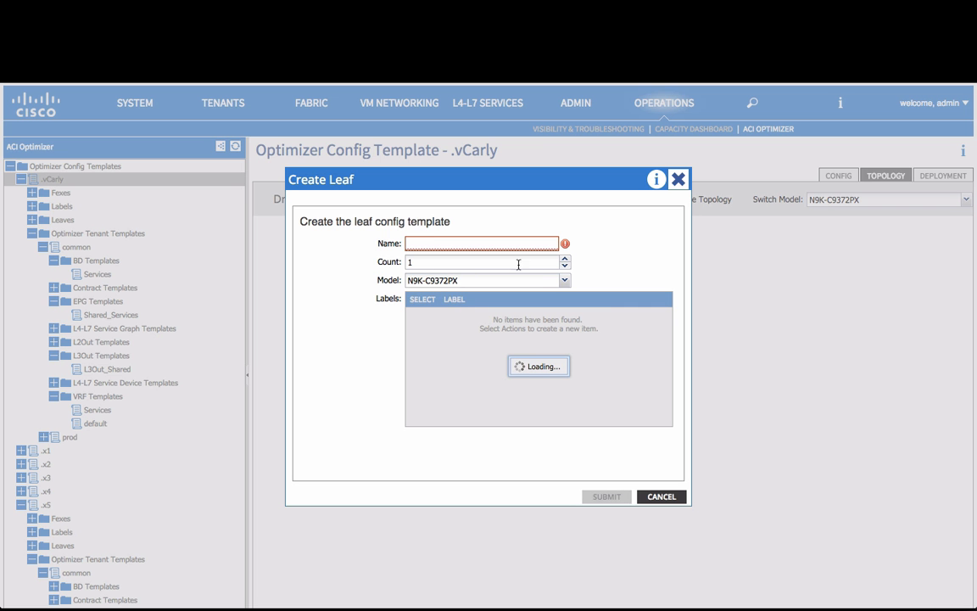
text(new_leaves)
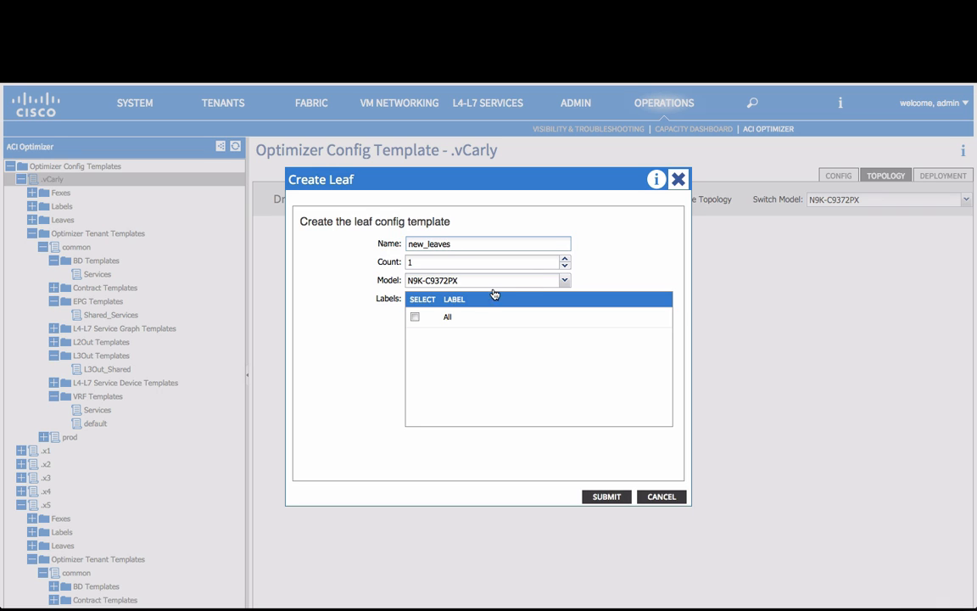
click(416, 317)
drag(435, 262, 377, 262)
text(2)
click(601, 509)
click(605, 498)
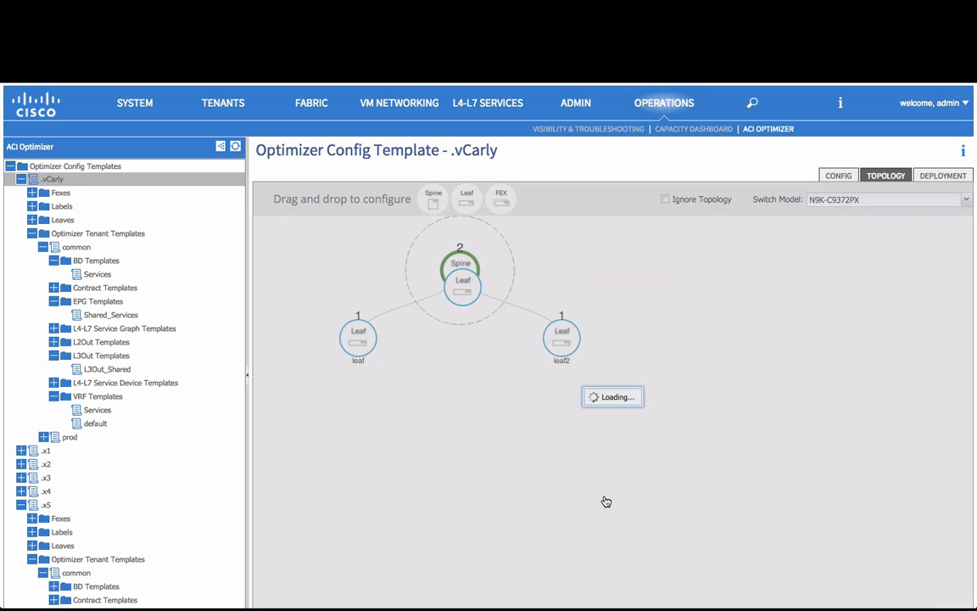
- Open the deployment results for the topology that includes the new_leaves switches
click(942, 177)
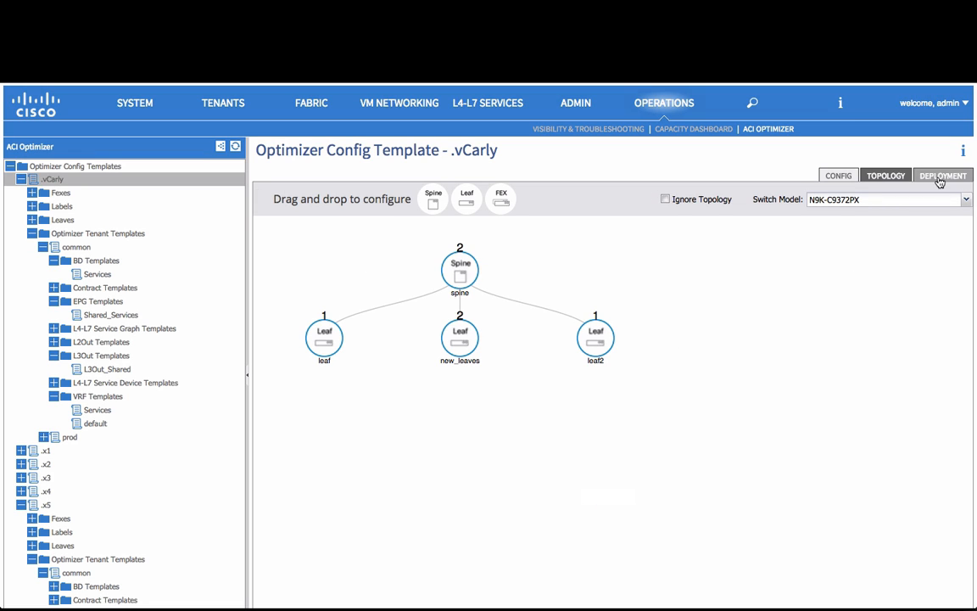